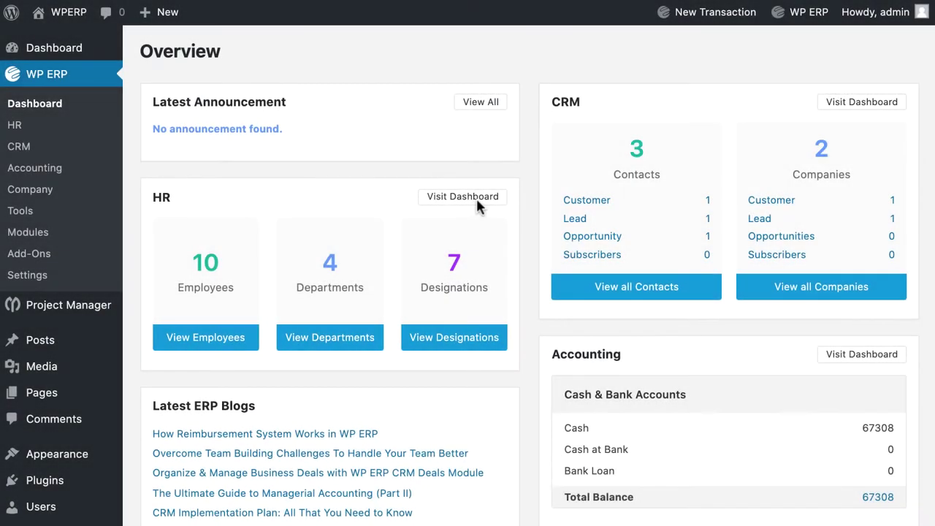
scroll(476, 199, "down", 2)
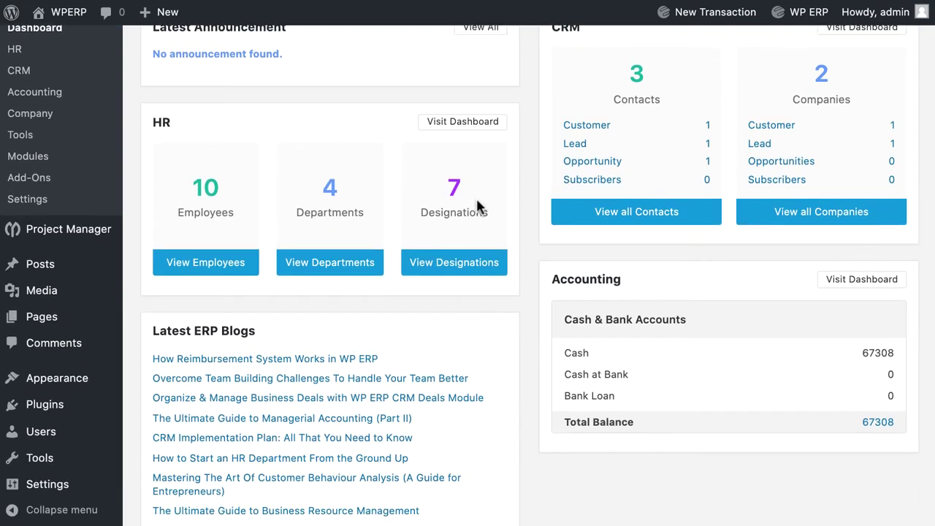
scroll(476, 200, "down", 4)
scroll(476, 199, "down", 1)
scroll(476, 199, "down", 1)
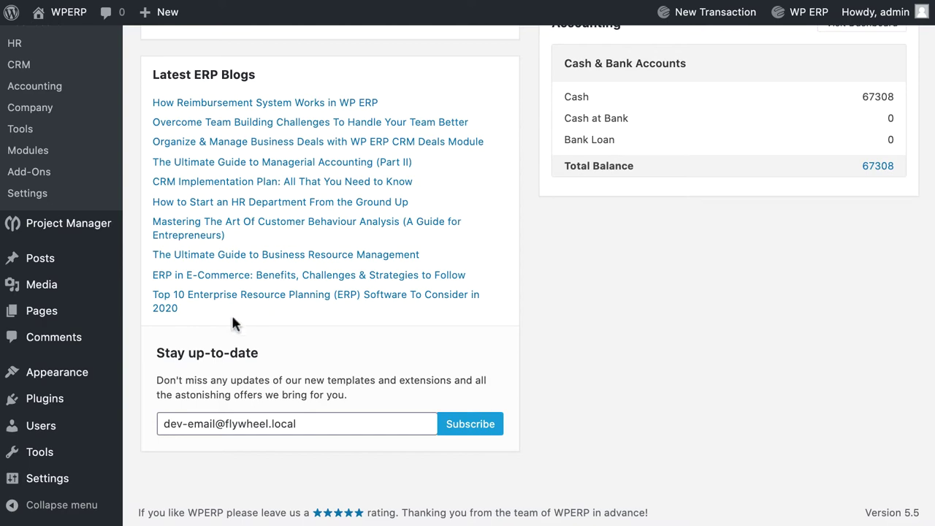
Step: Upload and install the WP ERP Workflow add-on from erp-workflow-v1.2.1.zip
mouse_move(45, 399)
left_click(155, 428)
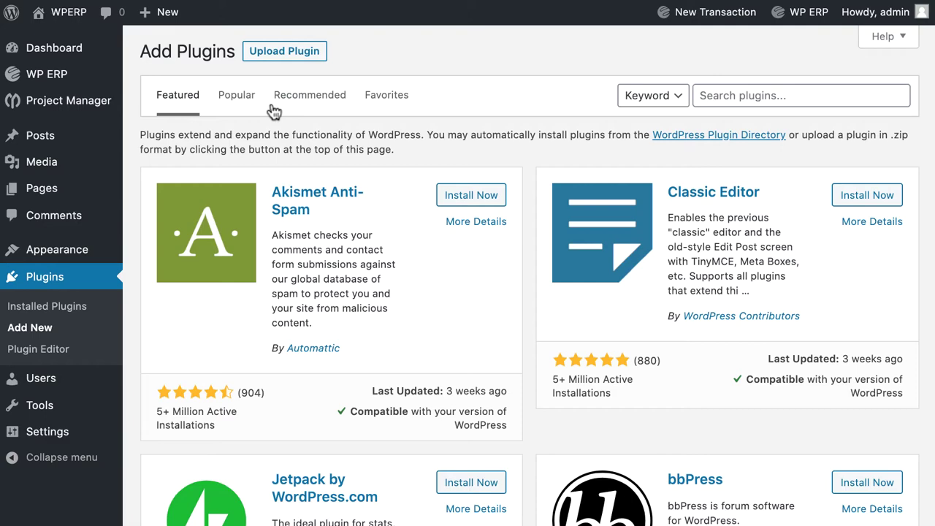
left_click(292, 55)
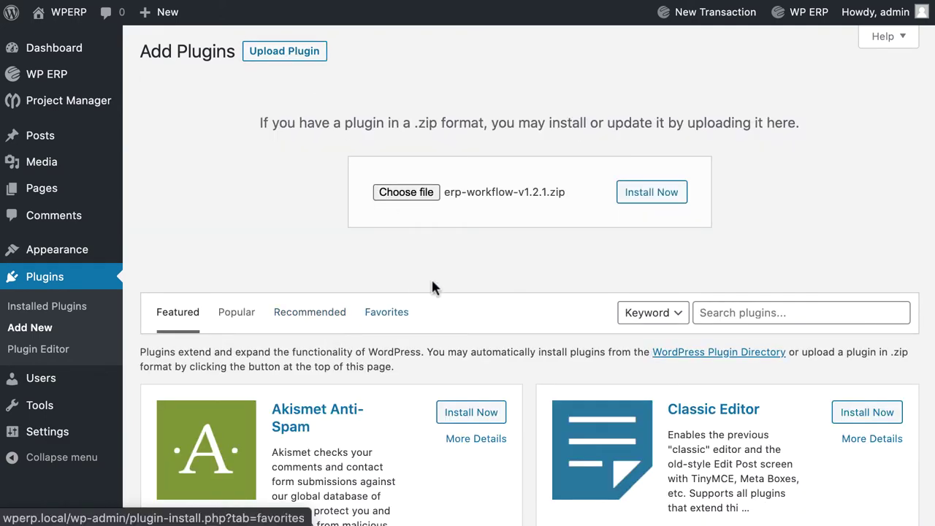
left_click(680, 196)
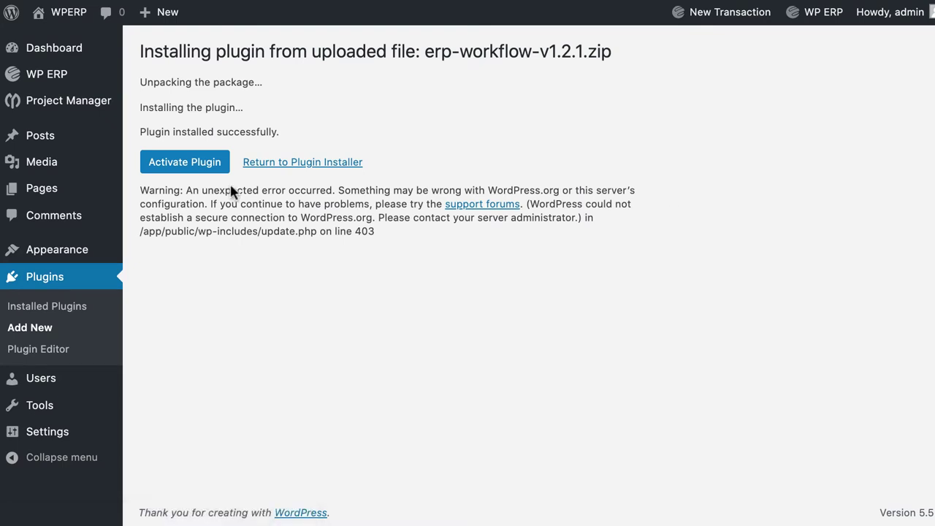
Step: Activate the Workflow plugin and view the still-empty WP ERP Workflows list
left_click(194, 171)
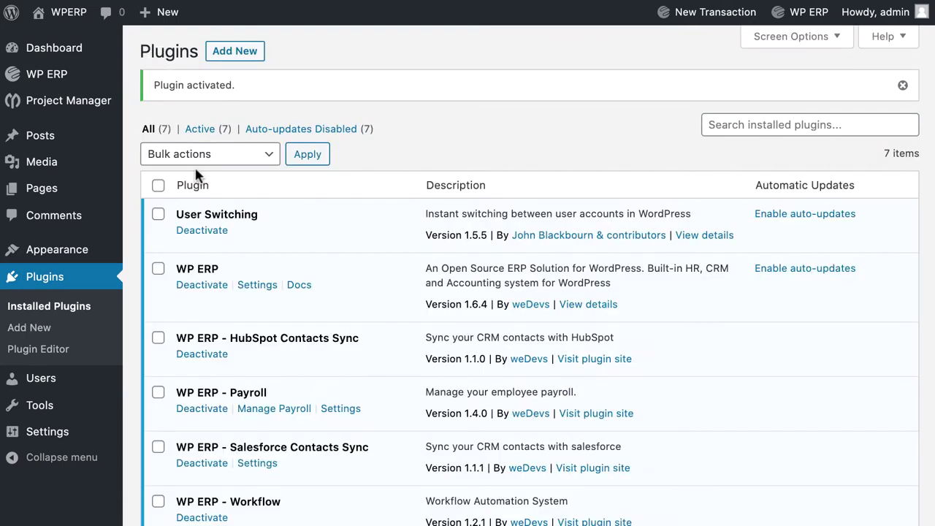
scroll(196, 176, "down", 2)
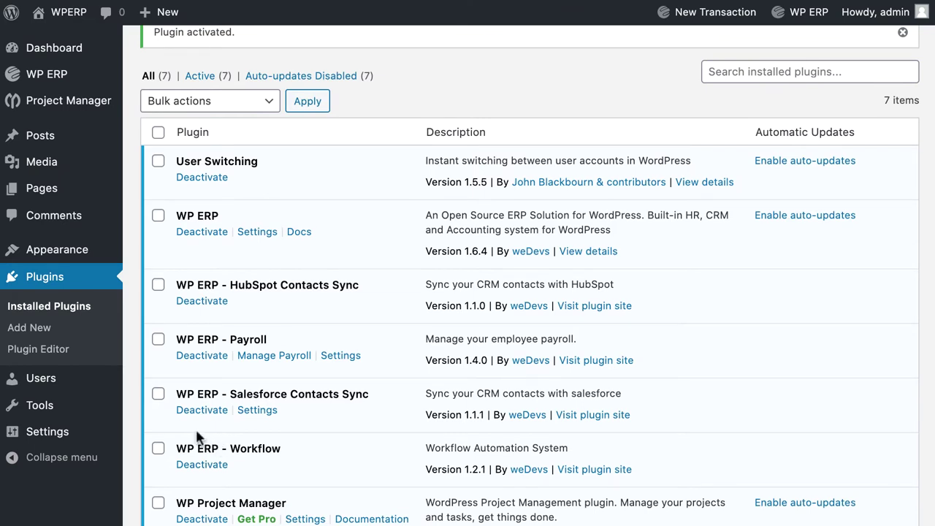
mouse_move(47, 74)
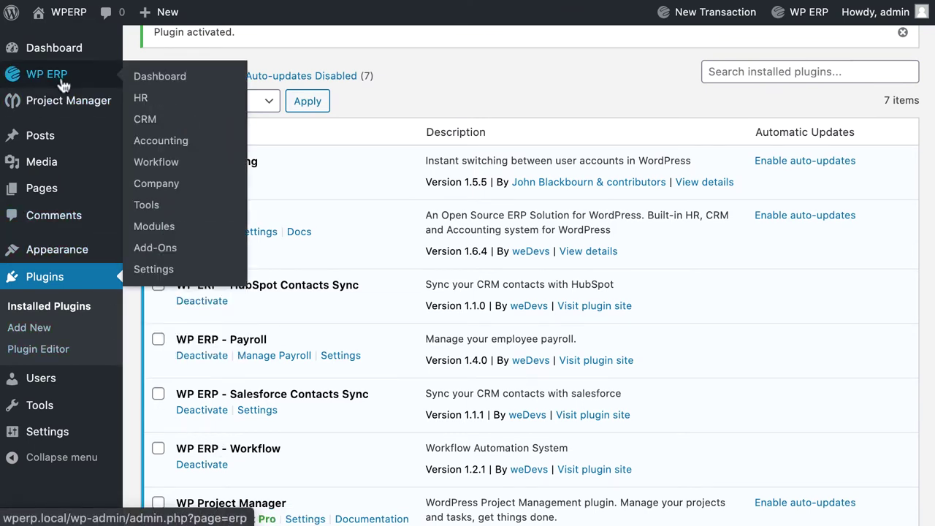
left_click(172, 173)
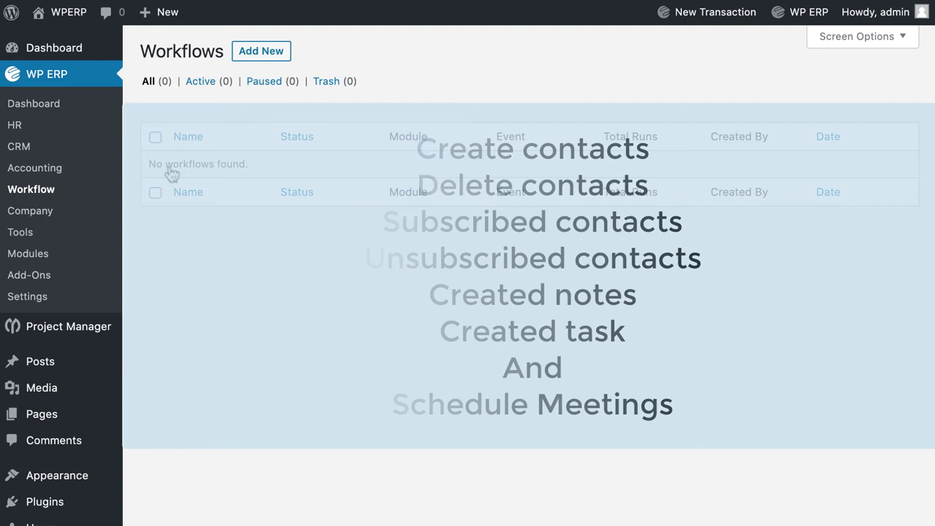
Step: Create workflow 'Meeting with customer': 15-minute delay, CRM Subscribed Contact trigger, plus a condition row
left_click(272, 61)
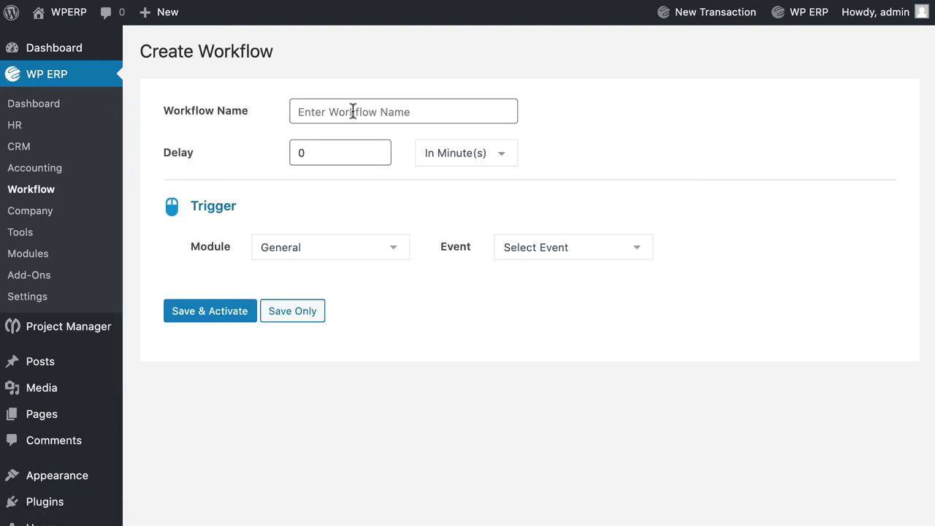
type("Meeting with customer")
left_click(331, 152)
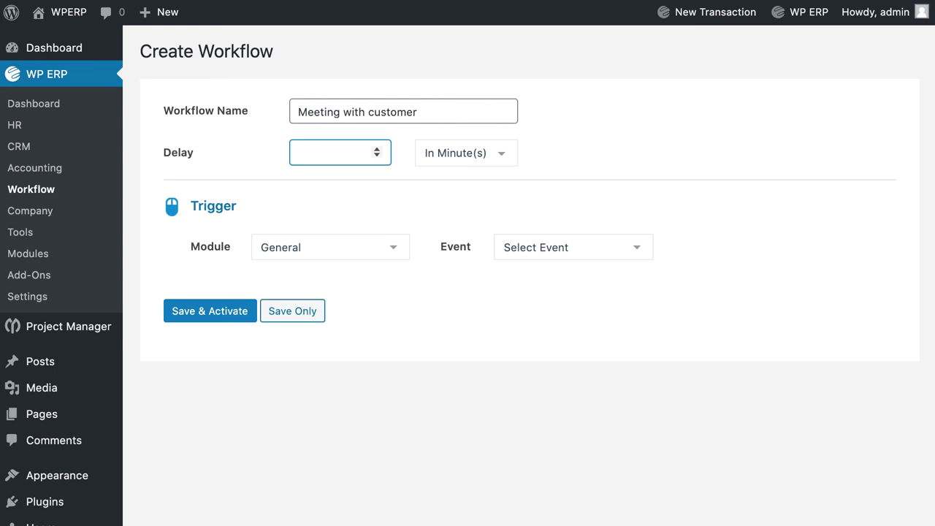
type("15")
left_click(383, 252)
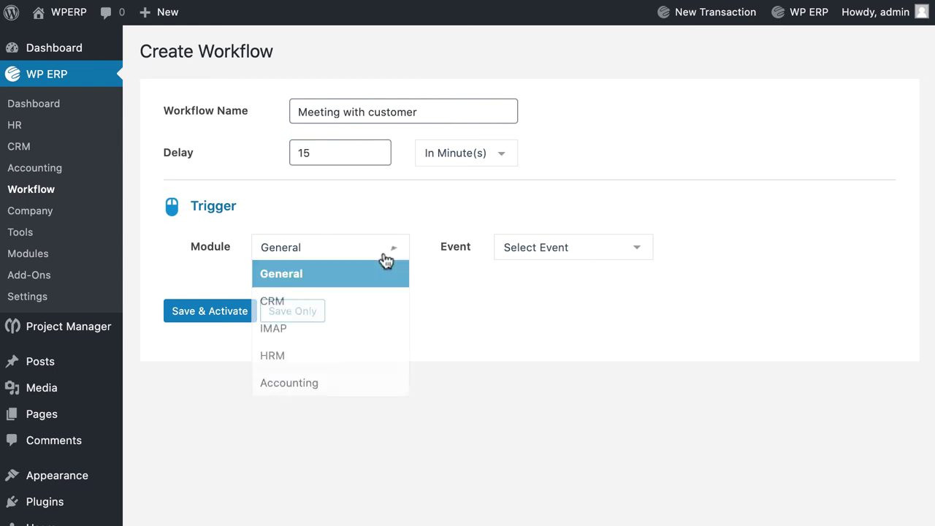
left_click(341, 301)
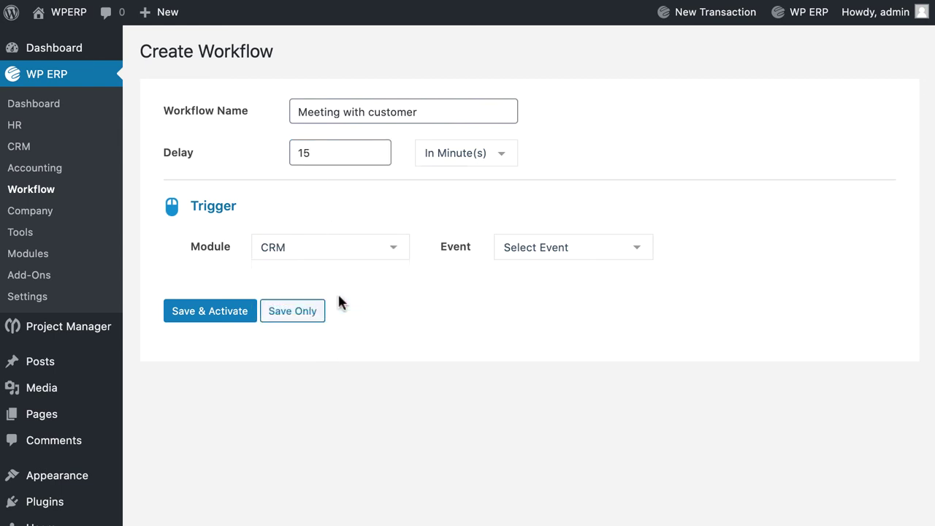
left_click(567, 247)
left_click(511, 320)
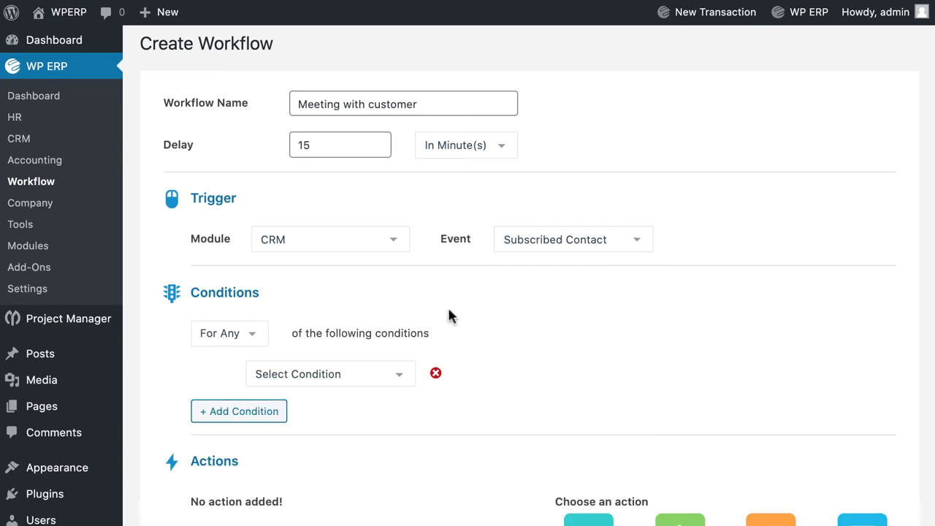
left_click(252, 336)
left_click(249, 330)
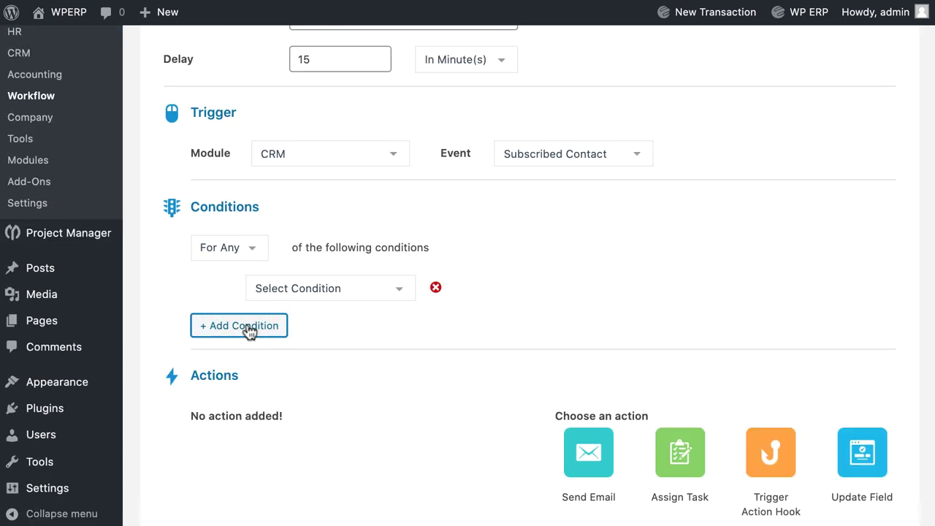
scroll(474, 342, "down", 3)
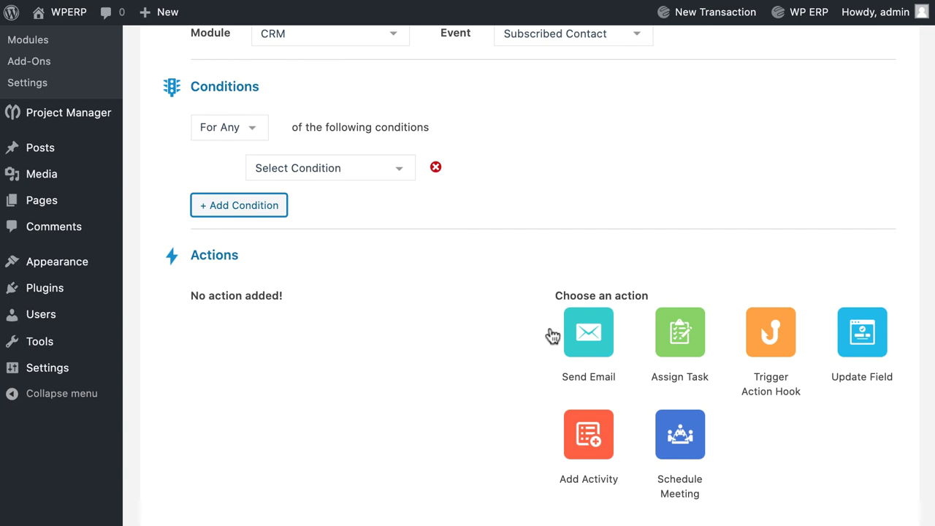
scroll(625, 353, "down", 1)
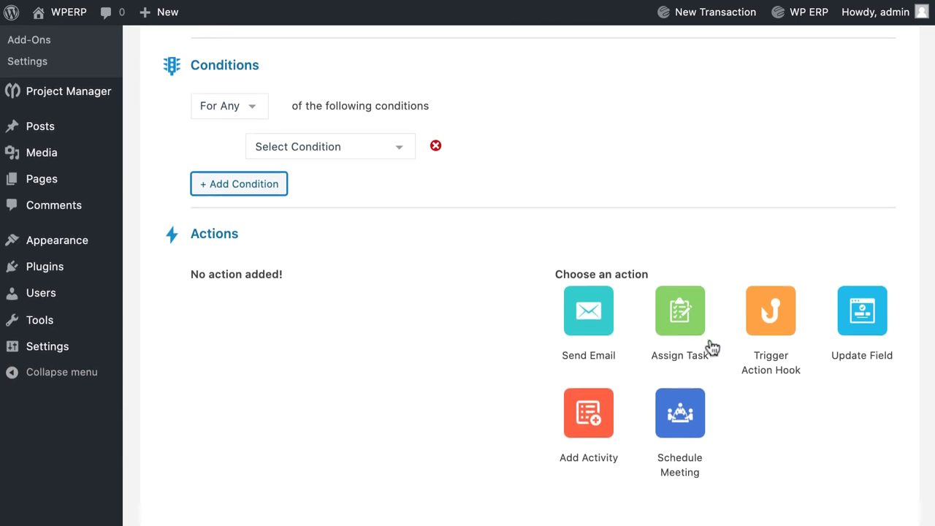
scroll(707, 347, "down", 1)
Step: Add a Schedule Meeting action and enter its meeting title and message
left_click(682, 398)
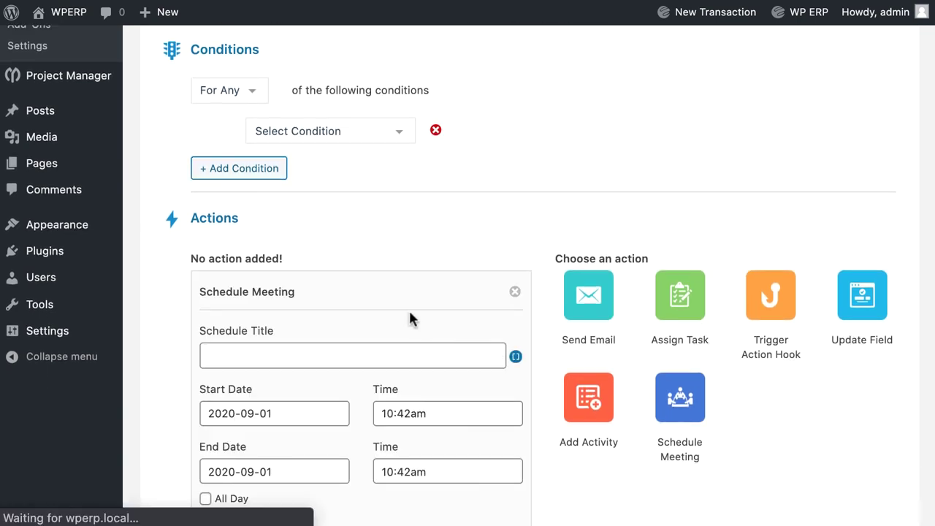
scroll(380, 317, "down", 2)
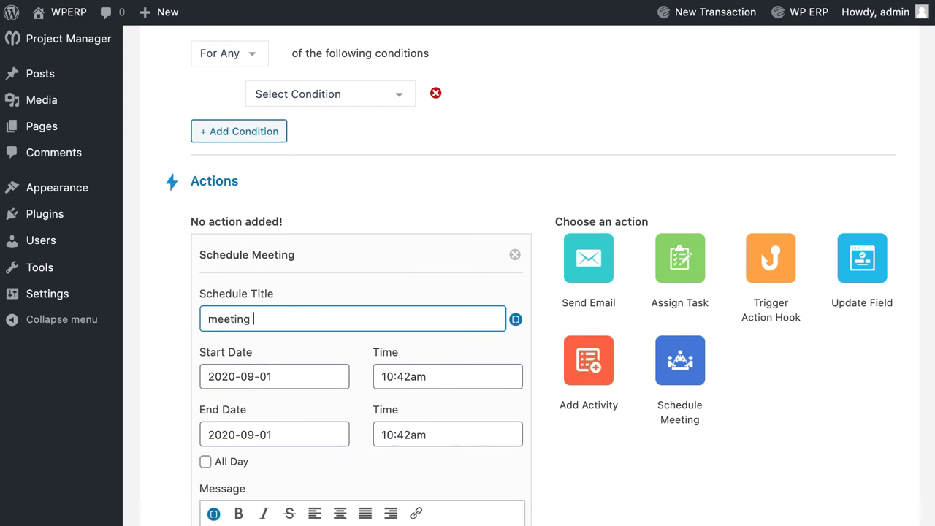
left_click(567, 458)
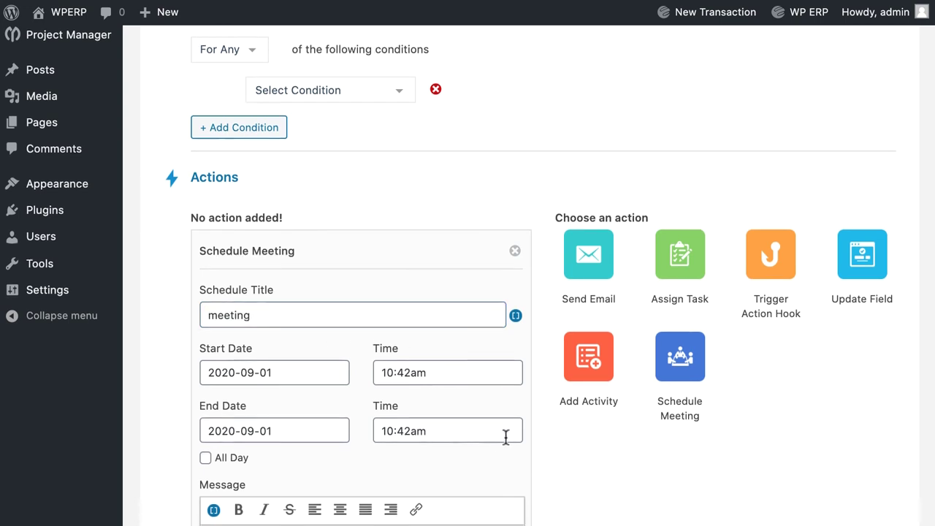
scroll(504, 435, "down", 2)
scroll(504, 436, "down", 2)
scroll(503, 441, "down", 5)
scroll(468, 436, "down", 2)
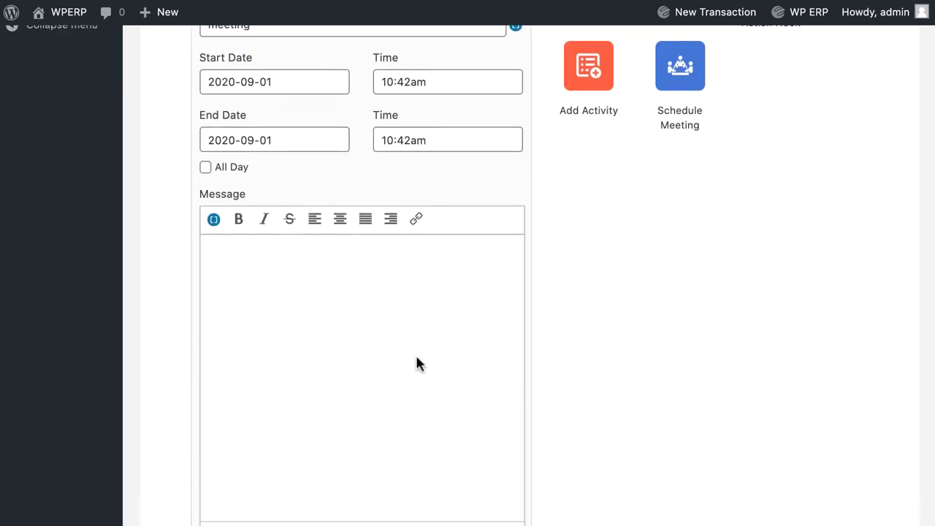
left_click(418, 364)
type("we want to learn wh")
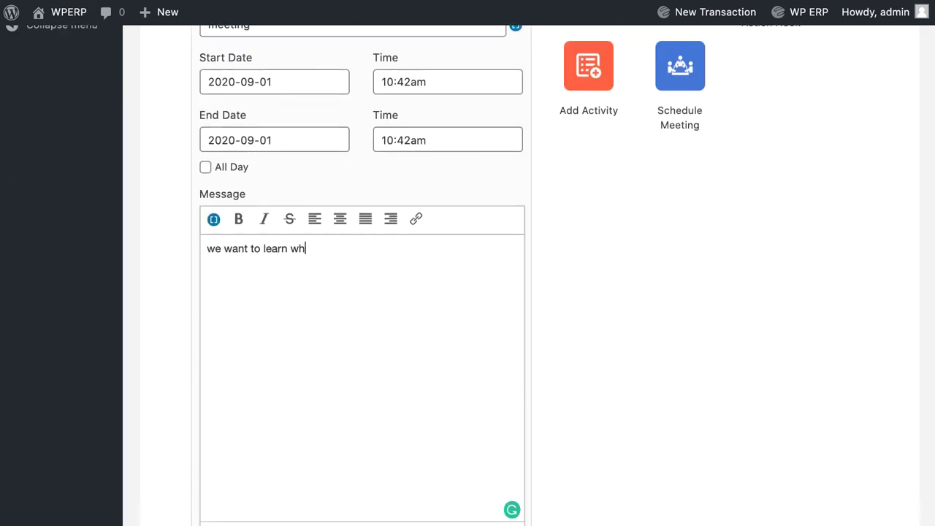
type("duct")
scroll(288, 310, "down", 5)
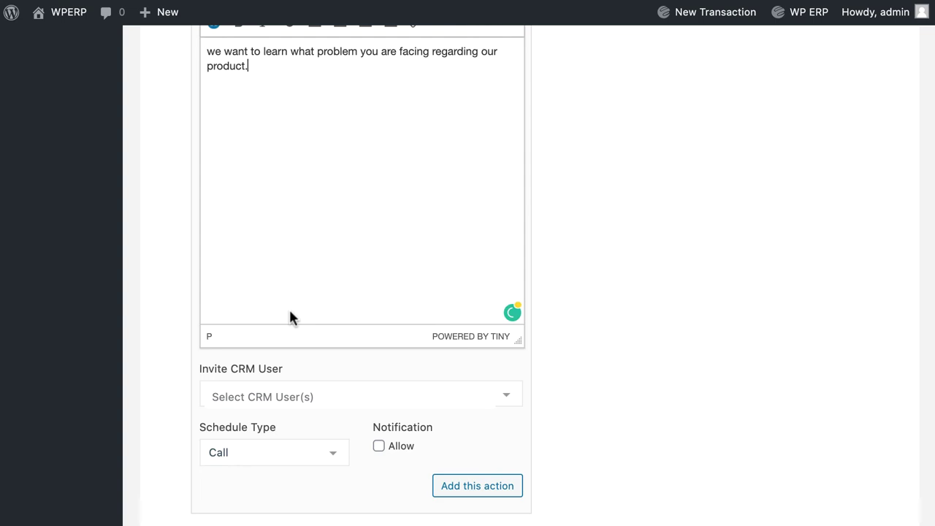
scroll(288, 310, "down", 4)
Step: Invite a CRM user, set a 30-minute reminder, and add the meeting action
left_click(307, 238)
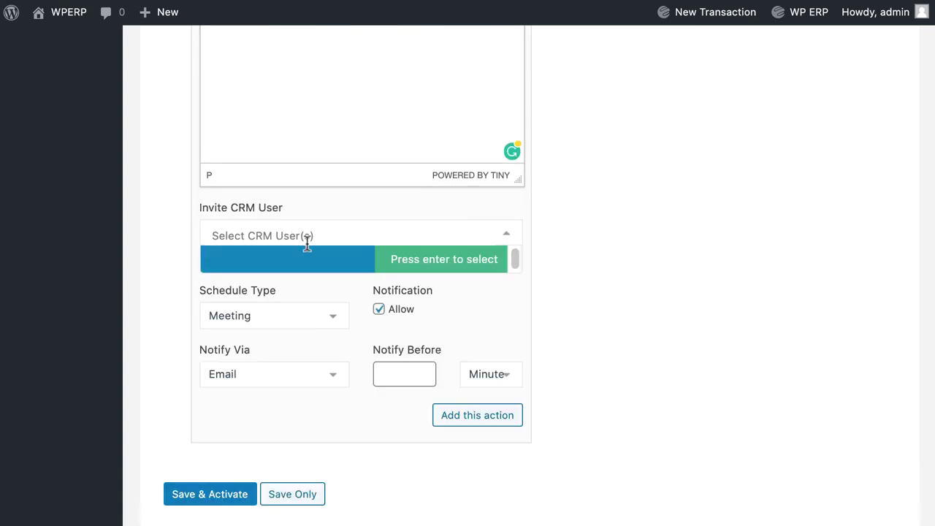
left_click(418, 266)
left_click(477, 415)
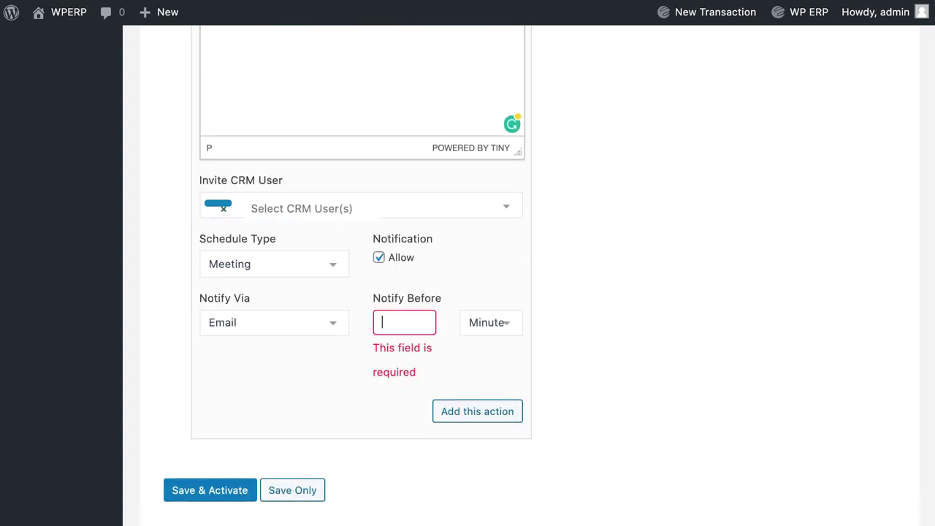
left_click(425, 332)
type("30")
left_click(481, 420)
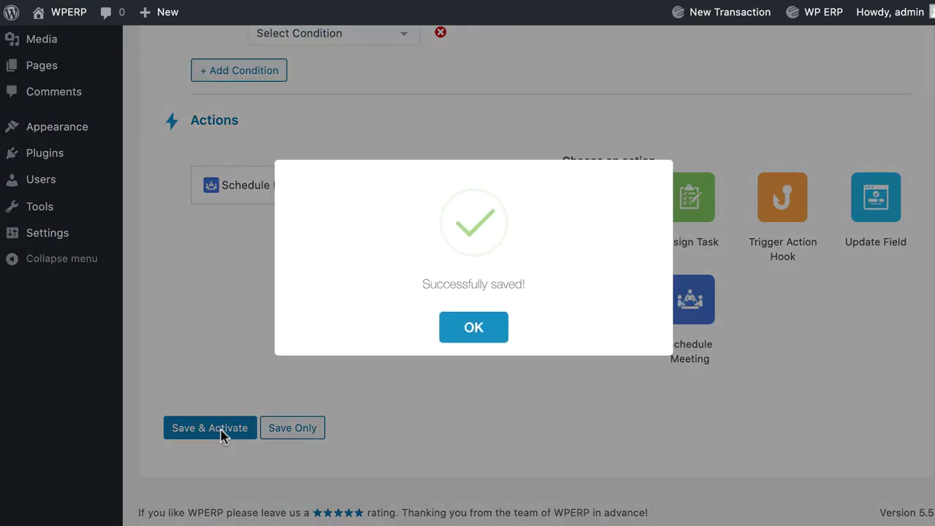
Step: Dismiss the confirmation, review the 'Meeting with customer' workflow, then go to the CRM dashboard
left_click(459, 336)
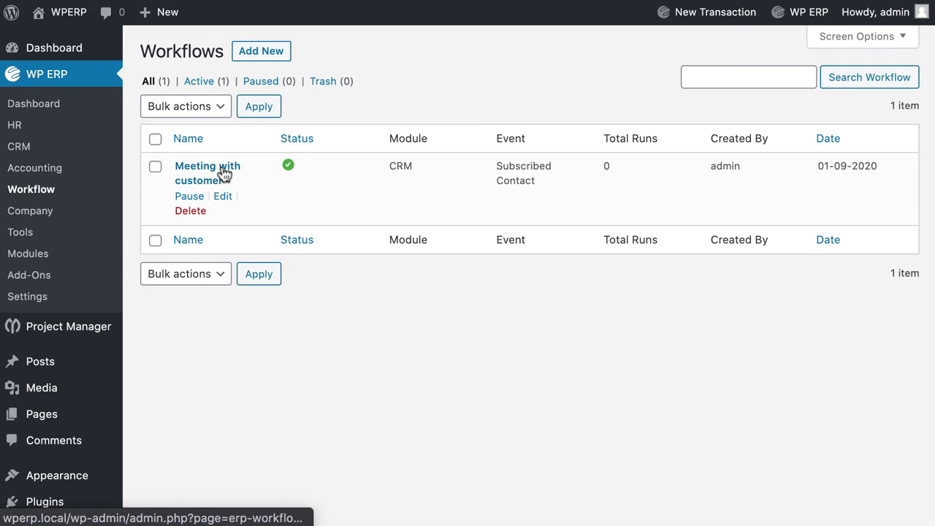
left_click(224, 172)
scroll(338, 226, "down", 3)
scroll(340, 235, "down", 3)
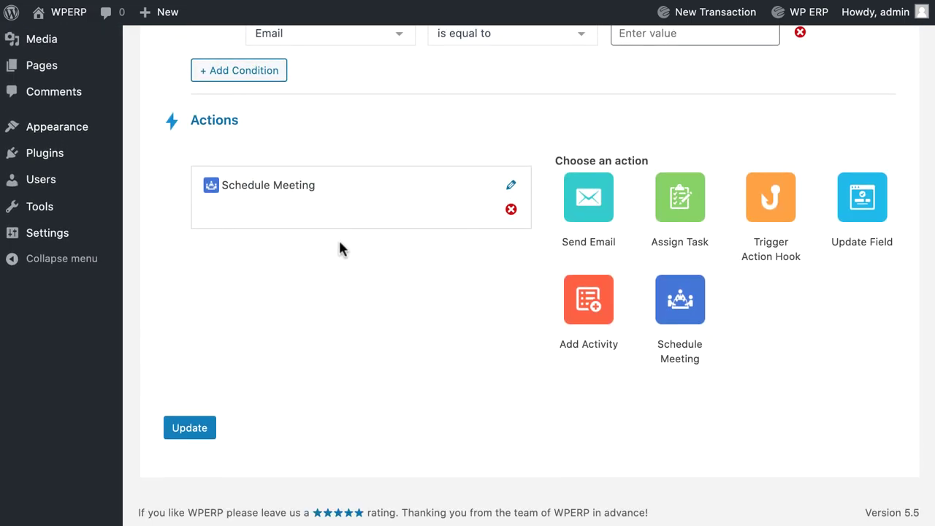
scroll(338, 252, "up", 5)
left_click(70, 150)
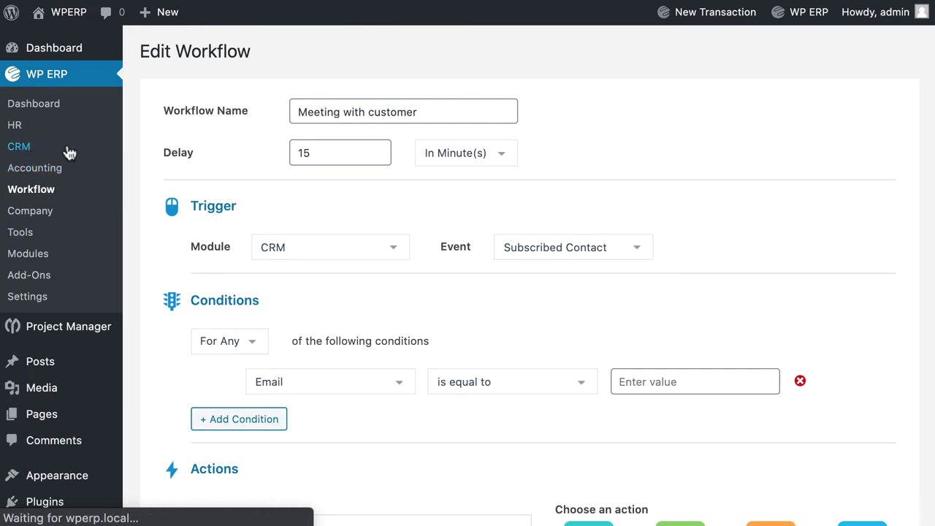